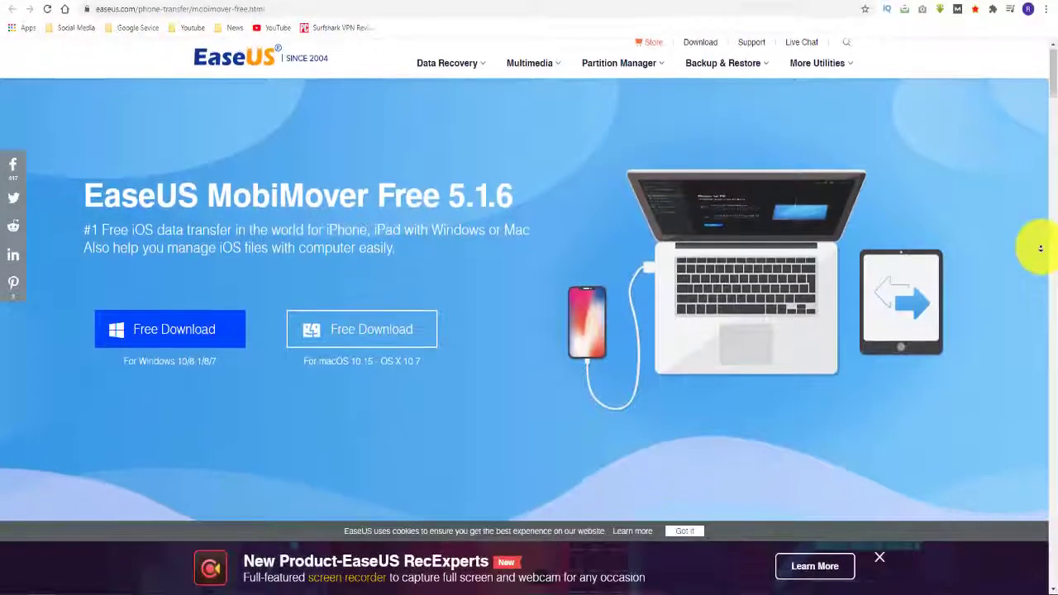
{"action": "scroll", "coordinate": [1040, 248], "scroll_direction": "down", "scroll_amount": 1}
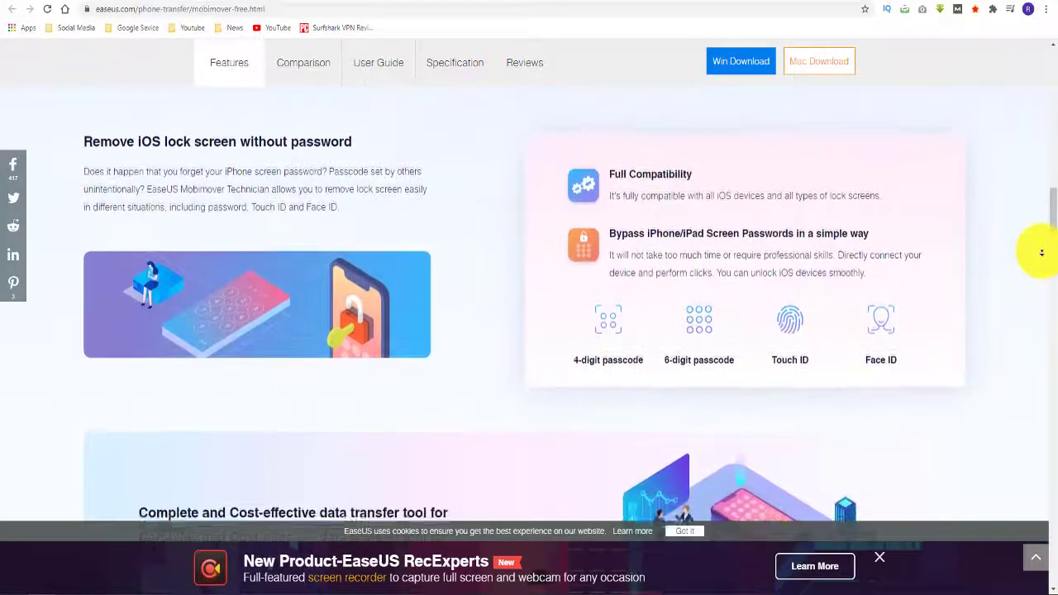
Step: Return to the top of the MobiMover Free 5.1.6 page and download the Windows installer
{"action": "middle_click", "coordinate": [1046, 252]}
{"action": "left_click_drag", "start_coordinate": [1051, 232], "coordinate": [1048, 58]}
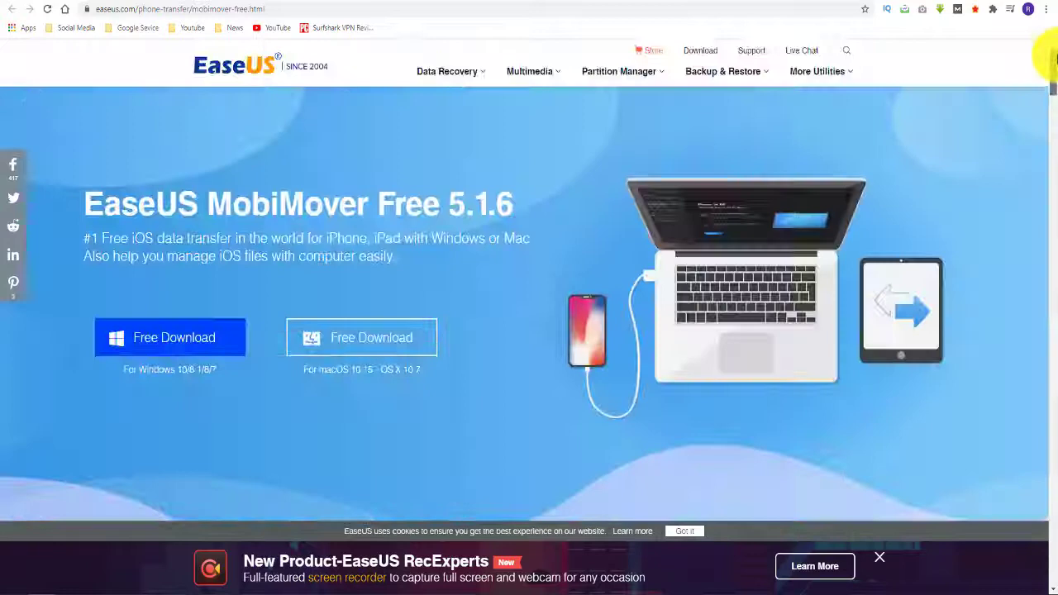
{"action": "left_click", "coordinate": [222, 7]}
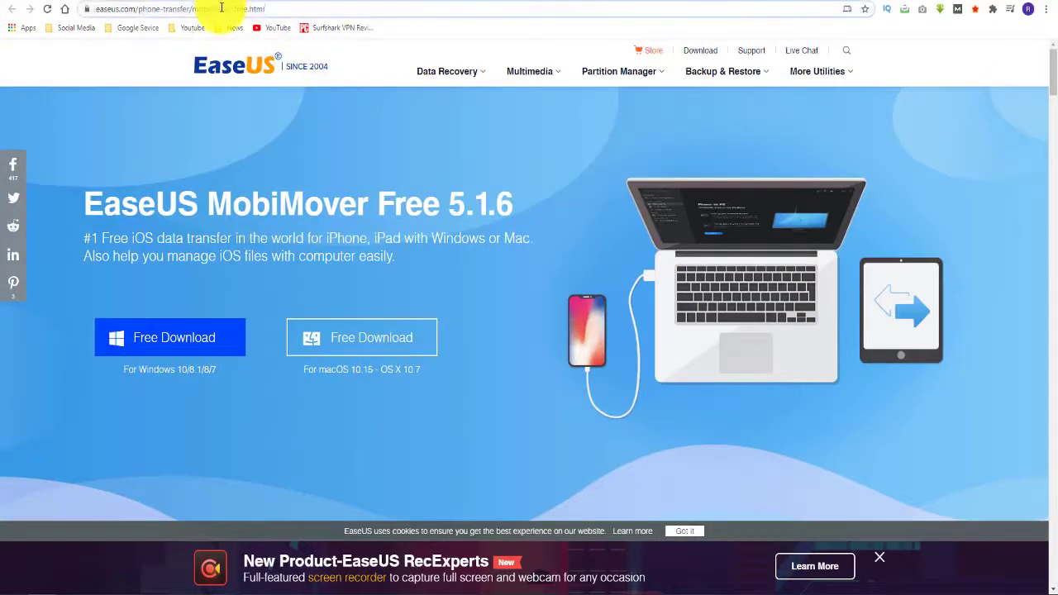
{"action": "left_click", "coordinate": [222, 11]}
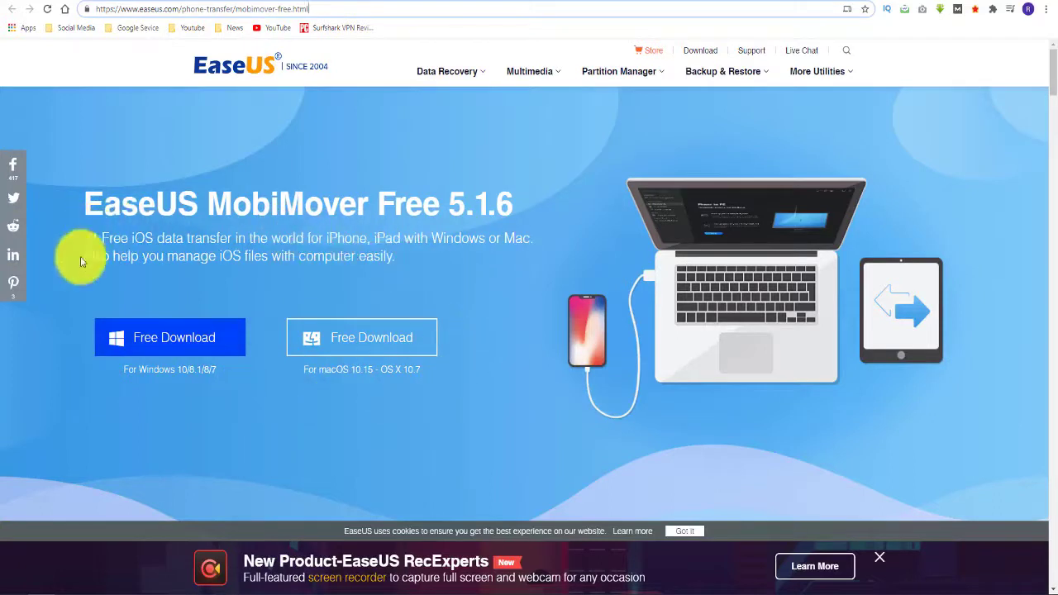
{"action": "mouse_move", "coordinate": [84, 238]}
{"action": "left_mouse_down"}
{"action": "mouse_move", "coordinate": [530, 241]}
{"action": "mouse_move", "coordinate": [524, 259]}
{"action": "left_mouse_up"}
{"action": "left_click", "coordinate": [517, 284]}
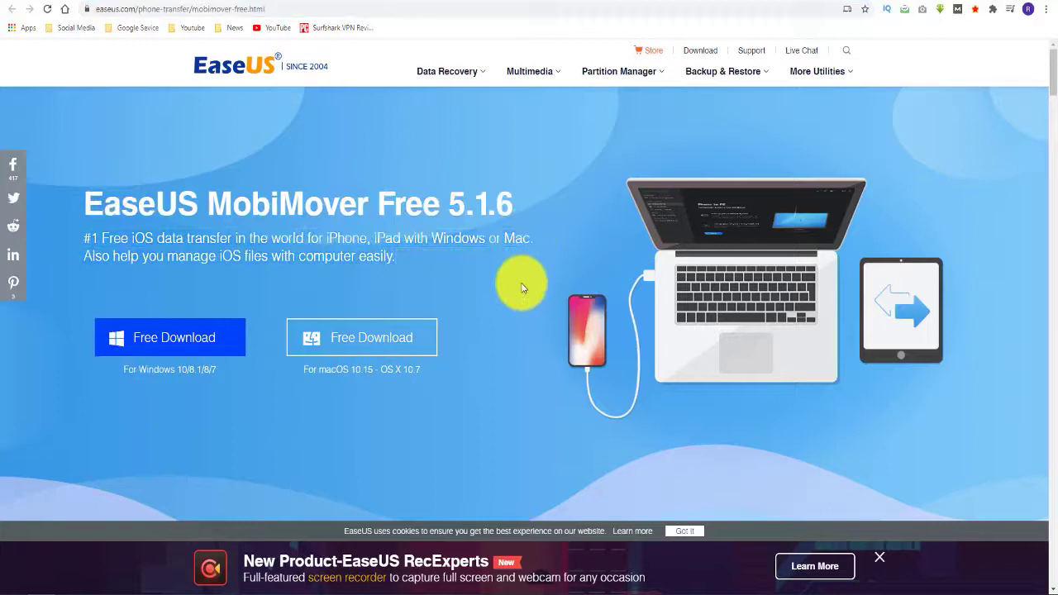
{"action": "left_click", "coordinate": [163, 344]}
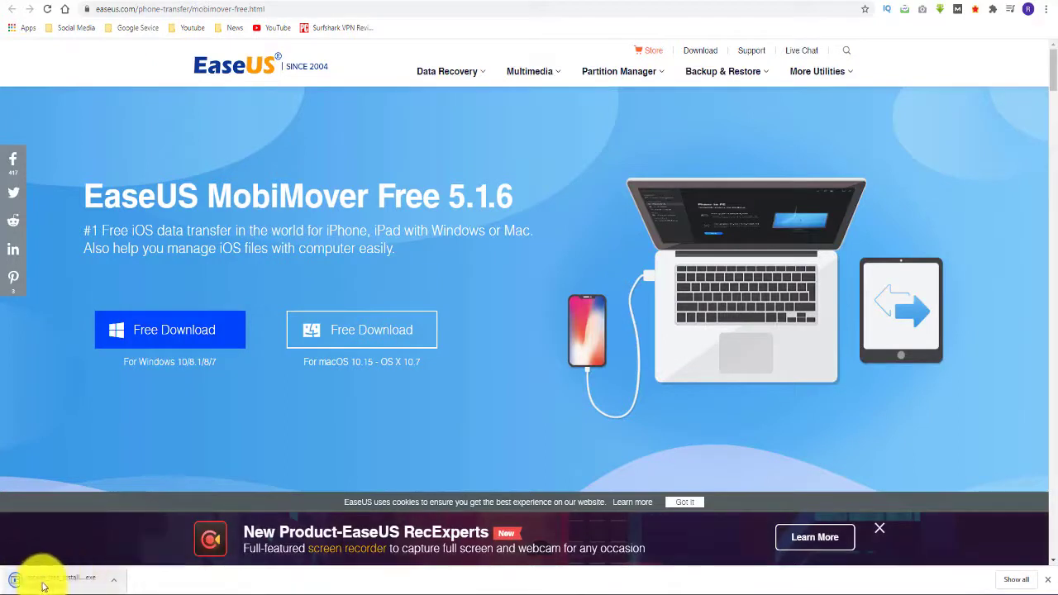
Step: Run the downloaded MobiMover installer and install the program
{"action": "left_click", "coordinate": [92, 585]}
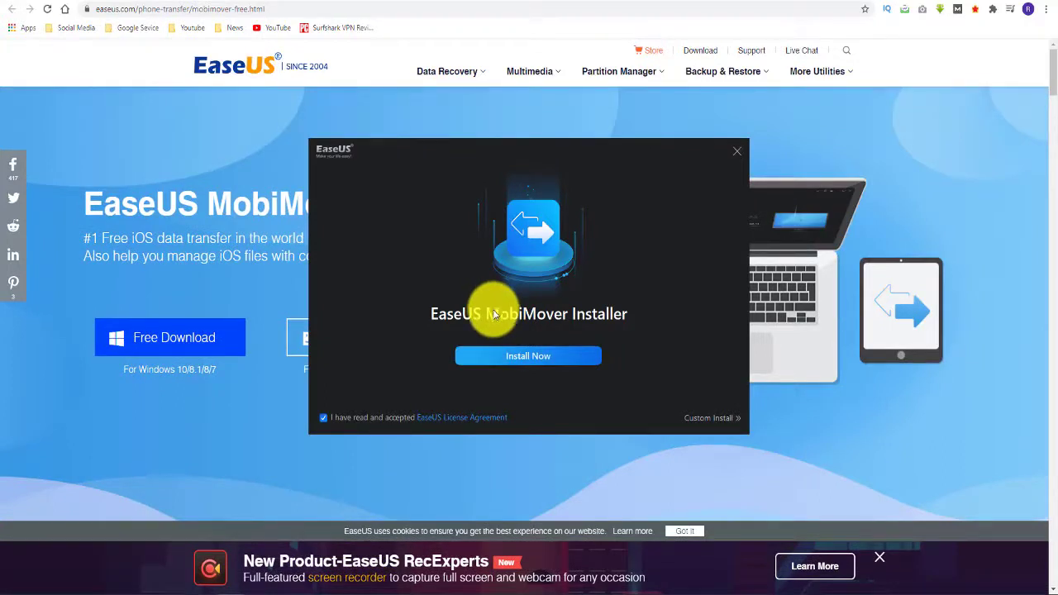
{"action": "left_click", "coordinate": [532, 355]}
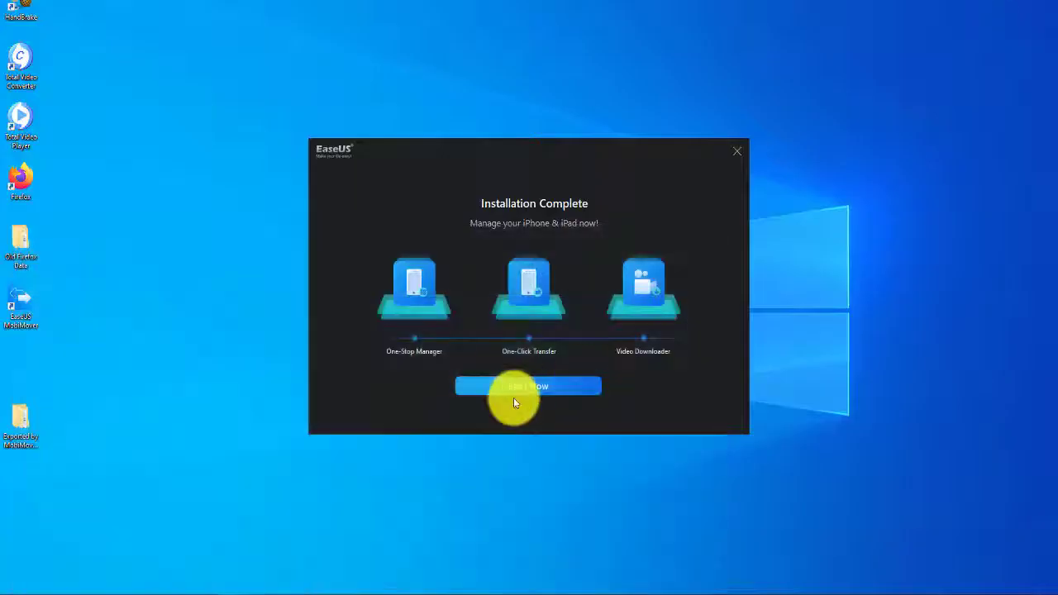
Step: Launch MobiMover from the Installation Complete screen with the phone connected
{"action": "left_click", "coordinate": [513, 388]}
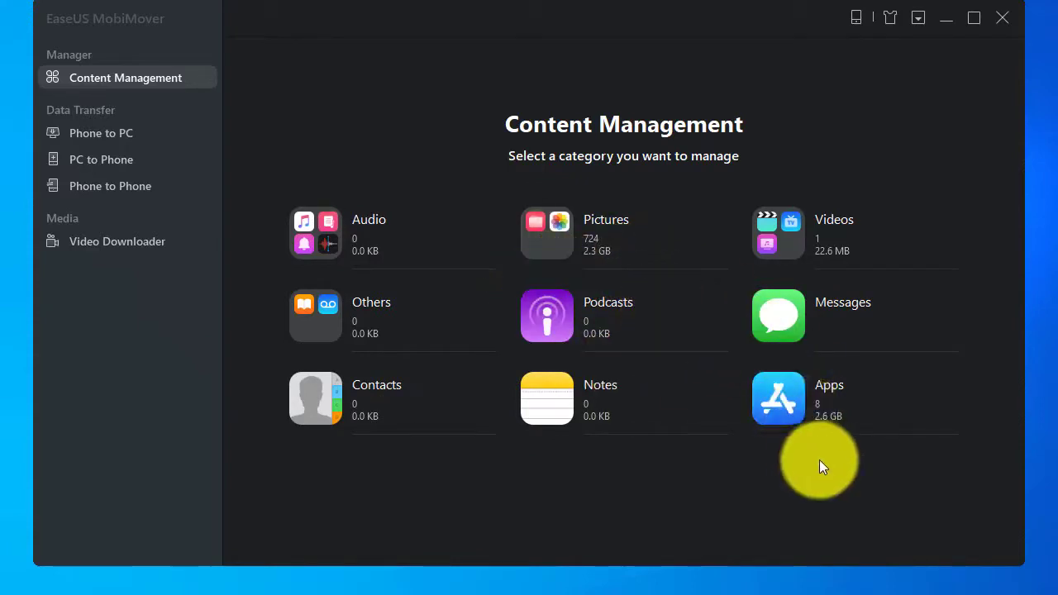
Step: Delete AliExpress from the phone's Apps list, then dismiss the Add Contents file browser
{"action": "left_click", "coordinate": [784, 406]}
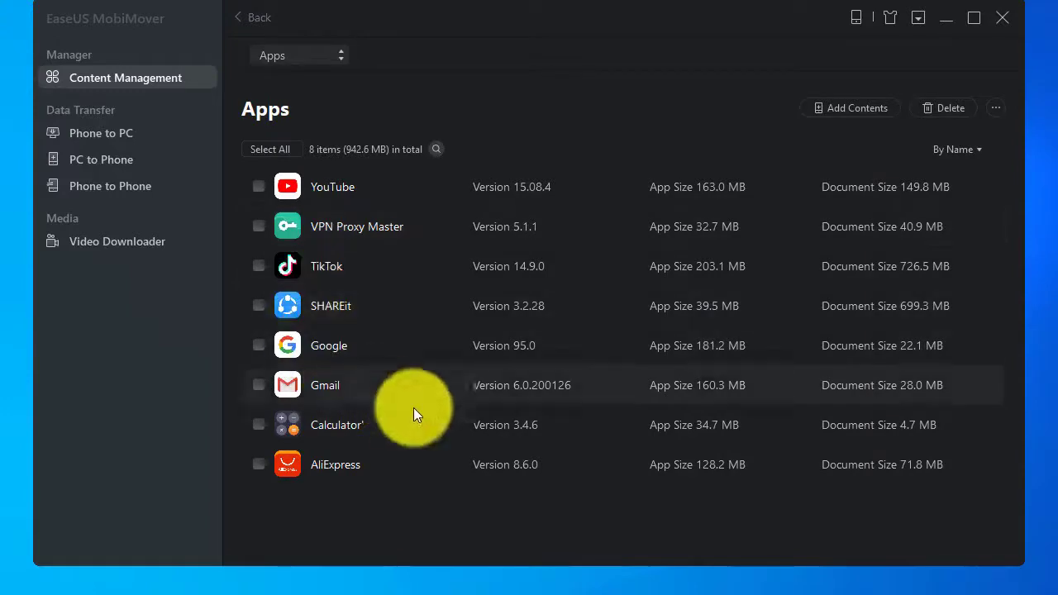
{"action": "left_click", "coordinate": [259, 464]}
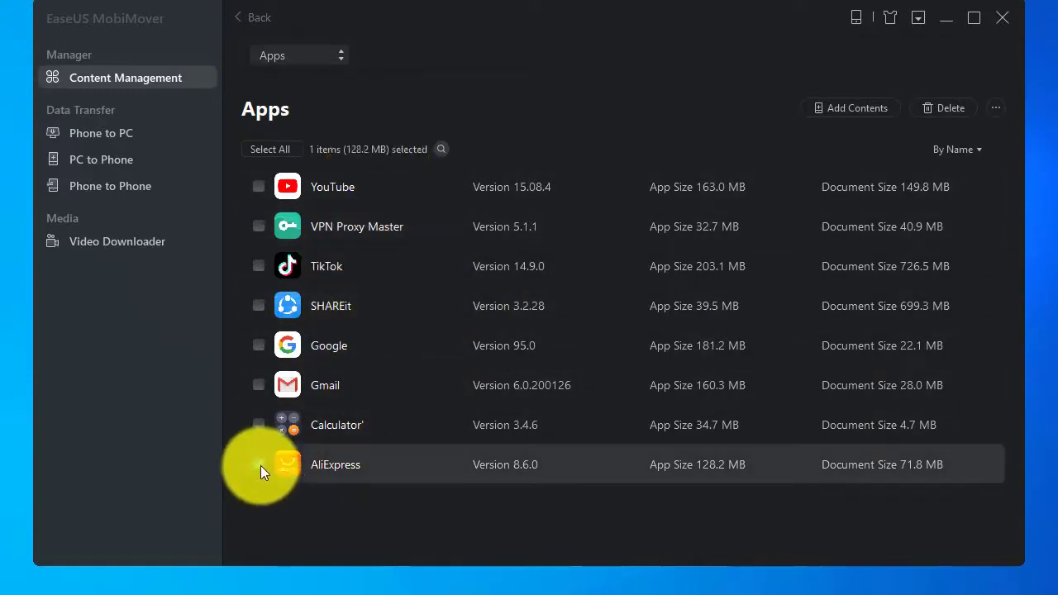
{"action": "left_click", "coordinate": [959, 107]}
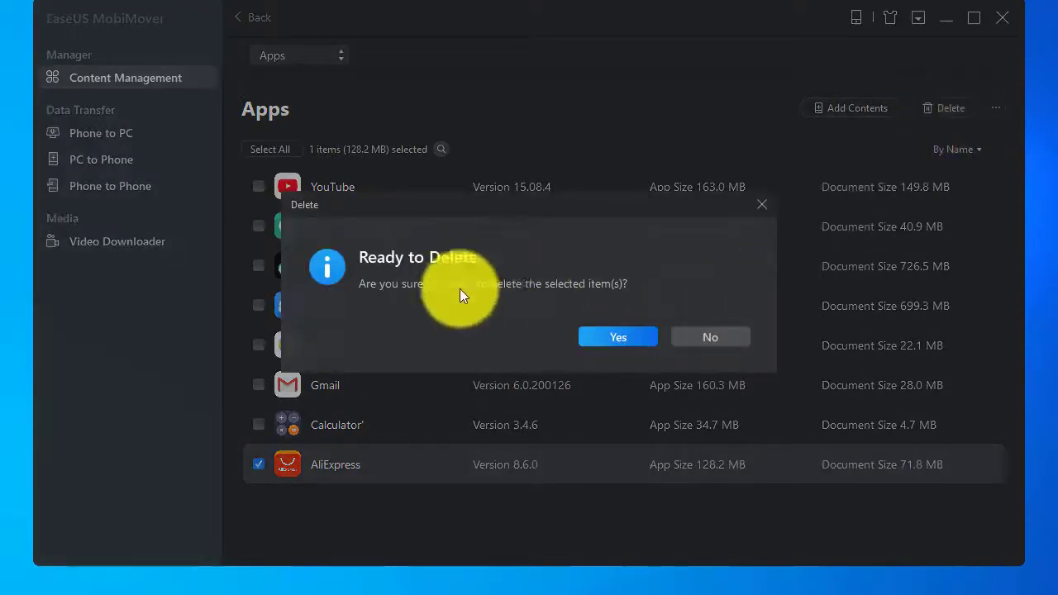
{"action": "left_click", "coordinate": [617, 340]}
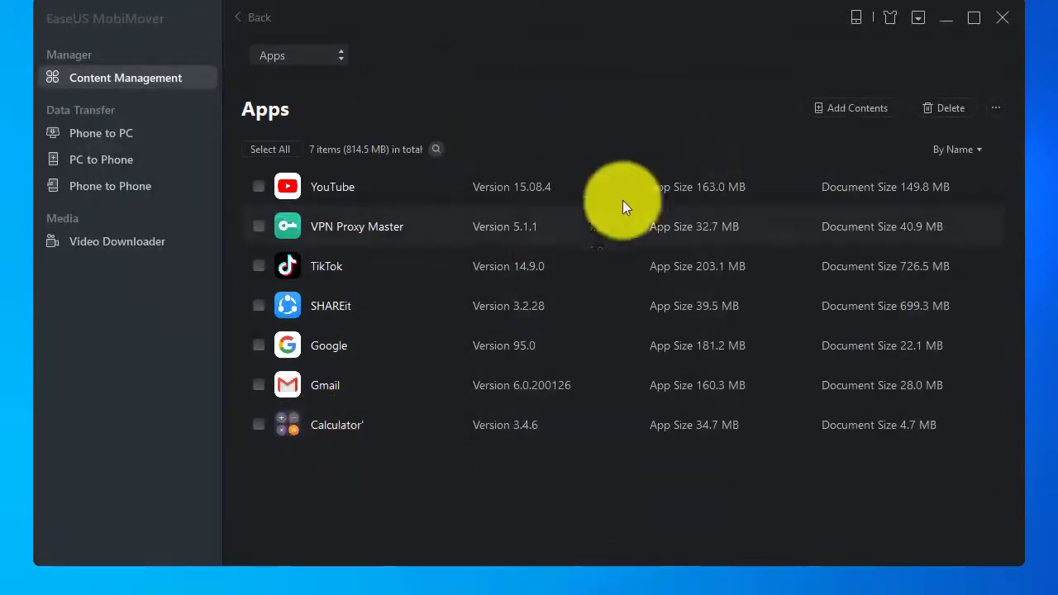
{"action": "left_click", "coordinate": [870, 108]}
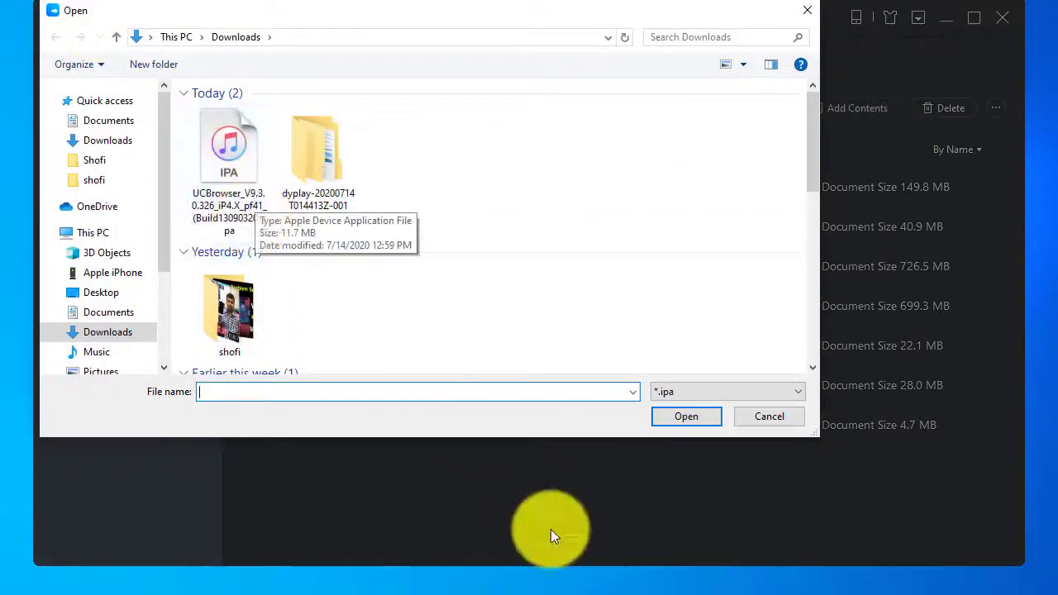
{"action": "left_click", "coordinate": [760, 417]}
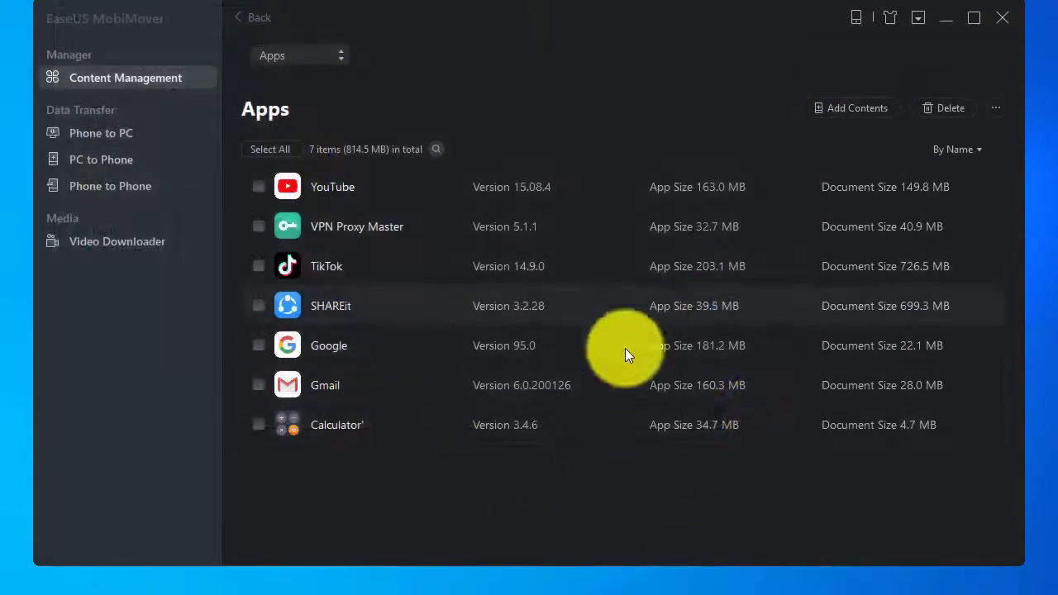
Step: Transfer the phone's Pictures category to the PC through Phone to PC
{"action": "left_click", "coordinate": [122, 129]}
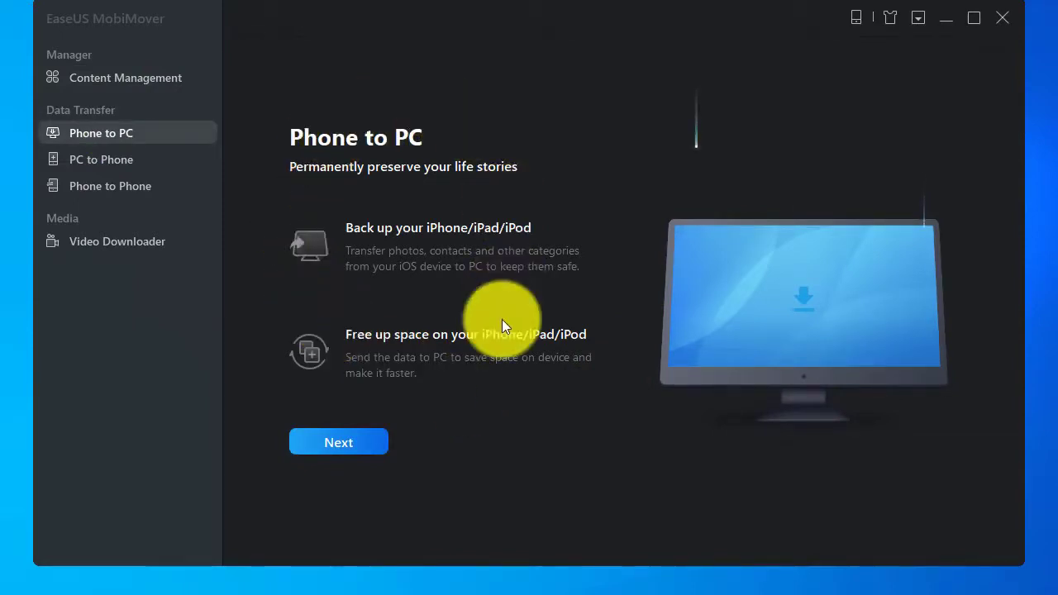
{"action": "left_click", "coordinate": [368, 443]}
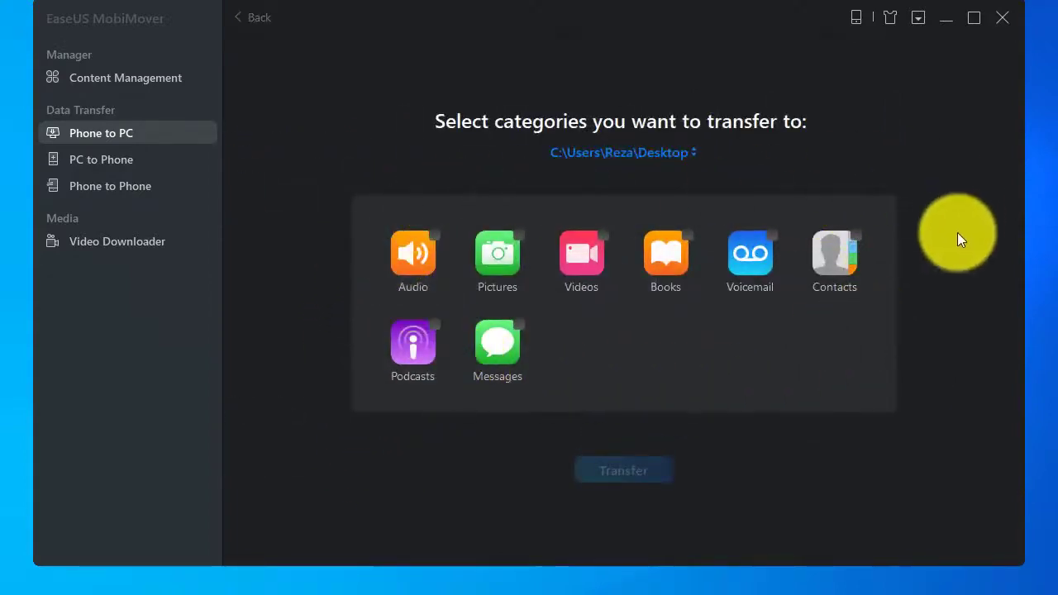
{"action": "left_click", "coordinate": [439, 238]}
{"action": "left_click", "coordinate": [520, 233]}
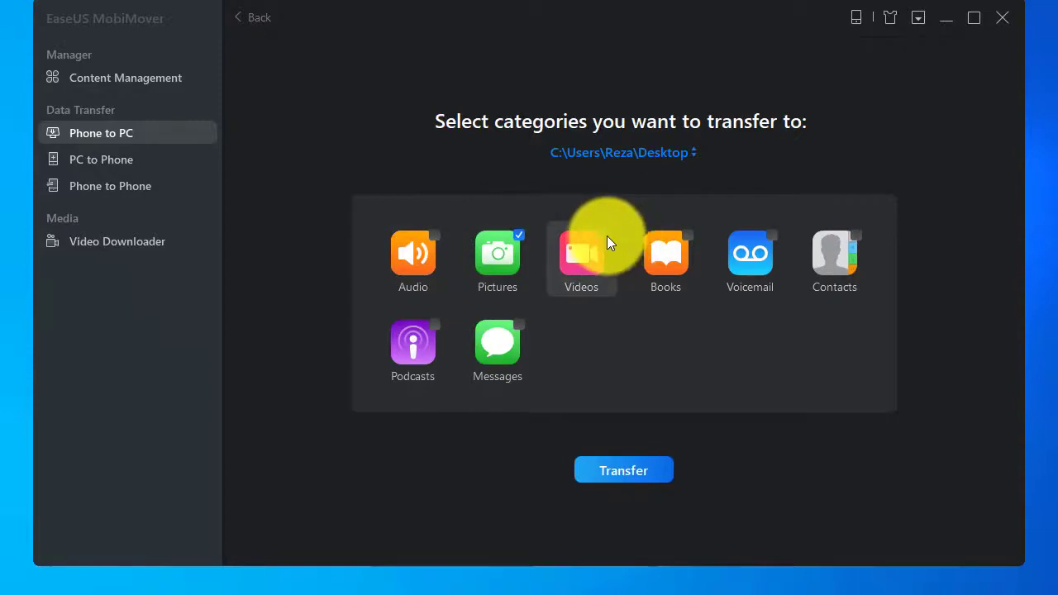
{"action": "left_click", "coordinate": [607, 468]}
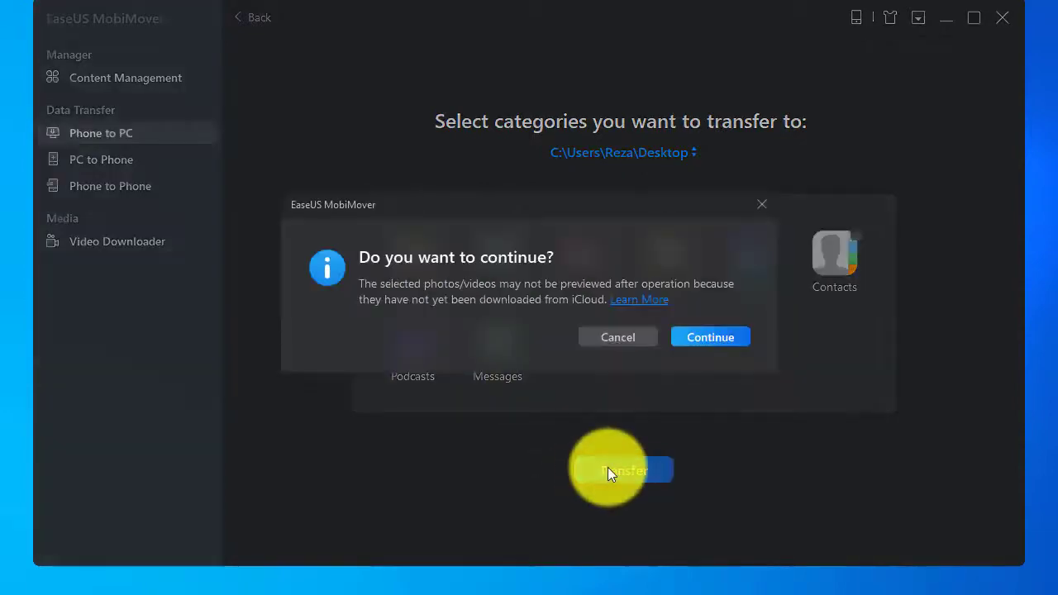
{"action": "left_click", "coordinate": [700, 334]}
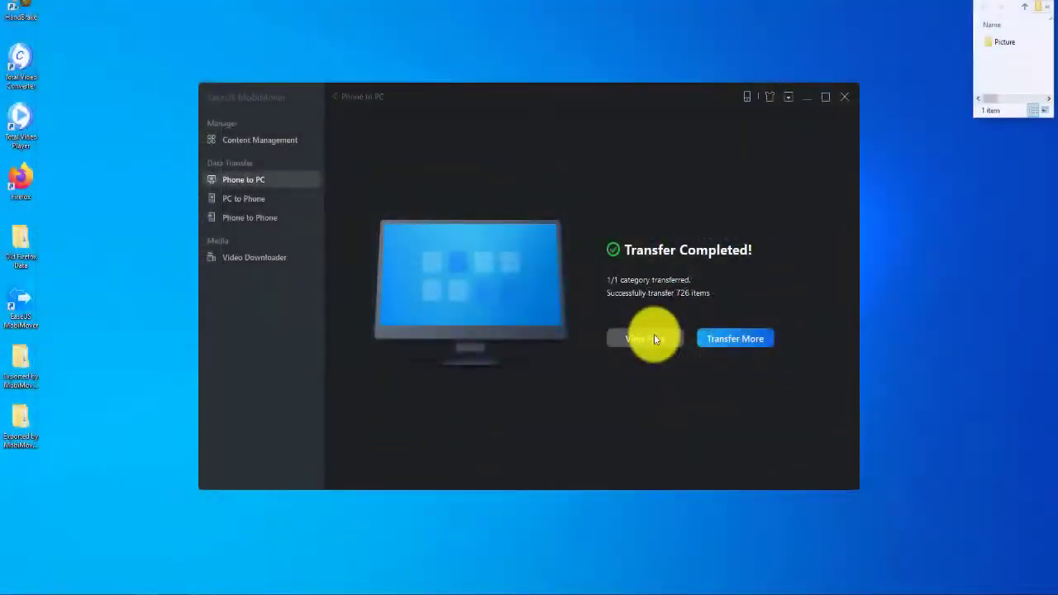
Step: Browse the exported Album > CameraRoll folder of photos in Explorer
{"action": "double_click", "coordinate": [1010, 7]}
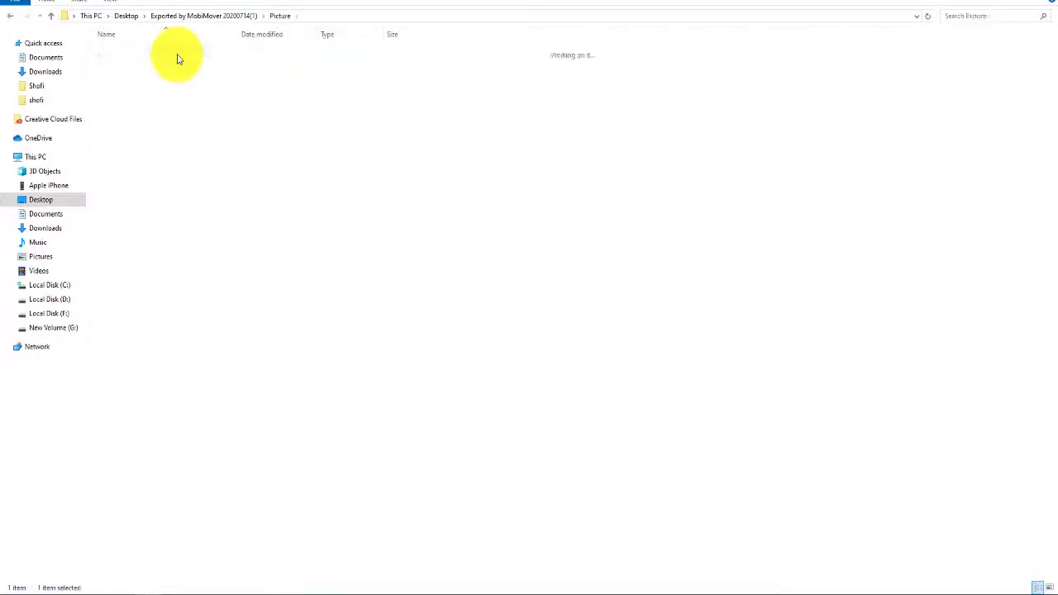
{"action": "double_click", "coordinate": [177, 58]}
{"action": "scroll", "coordinate": [369, 312], "scroll_direction": "down", "scroll_amount": 3}
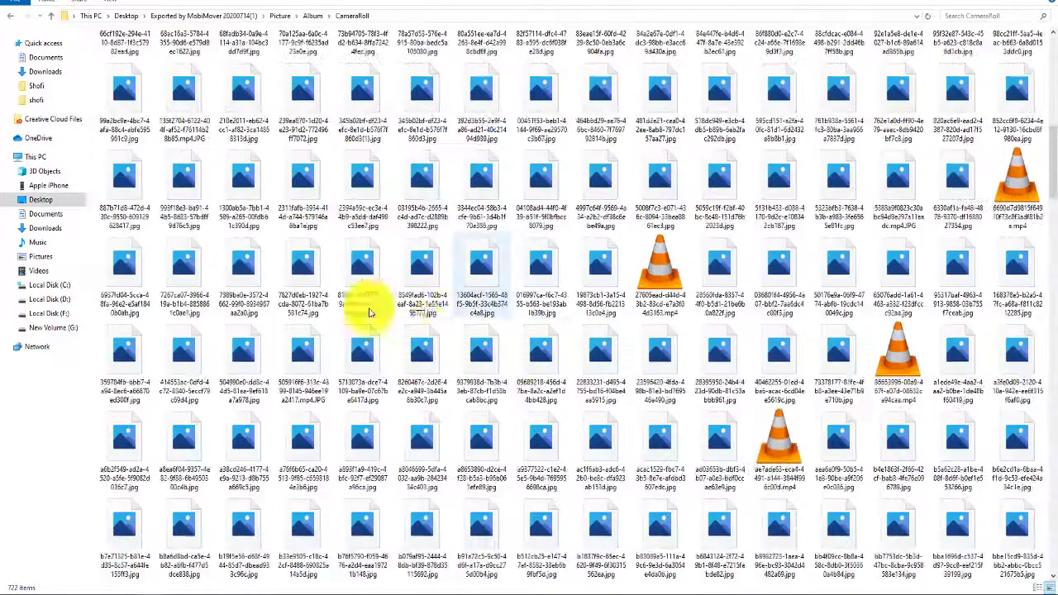
{"action": "scroll", "coordinate": [751, 224], "scroll_direction": "down", "scroll_amount": 5}
{"action": "scroll", "coordinate": [751, 224], "scroll_direction": "down", "scroll_amount": 5}
Step: Send the first image from the Downloads subfolder to the iPhone via PC to Phone
{"action": "left_click", "coordinate": [1024, 7]}
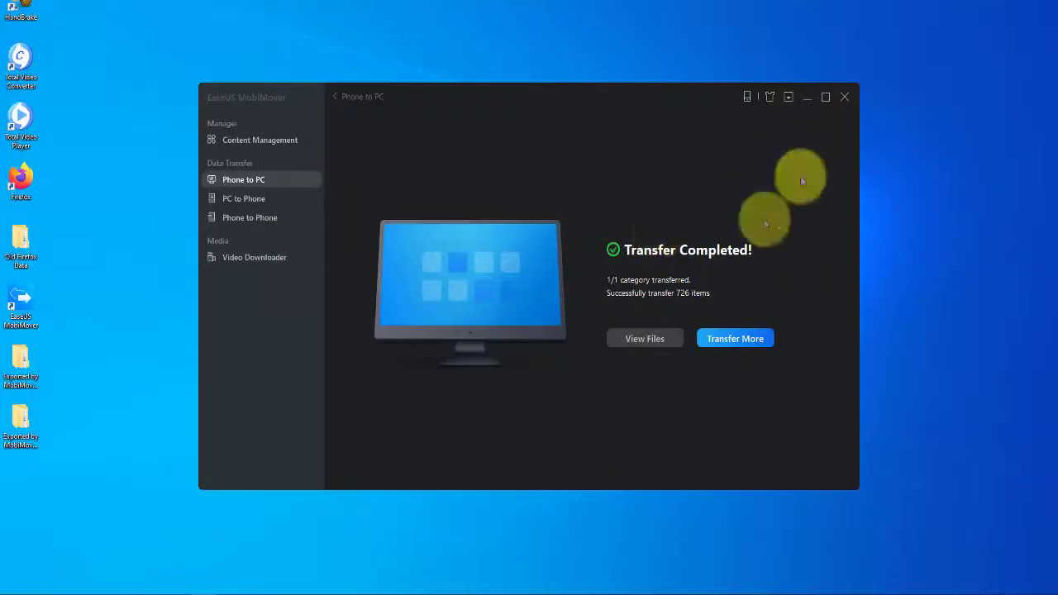
{"action": "left_click", "coordinate": [245, 200]}
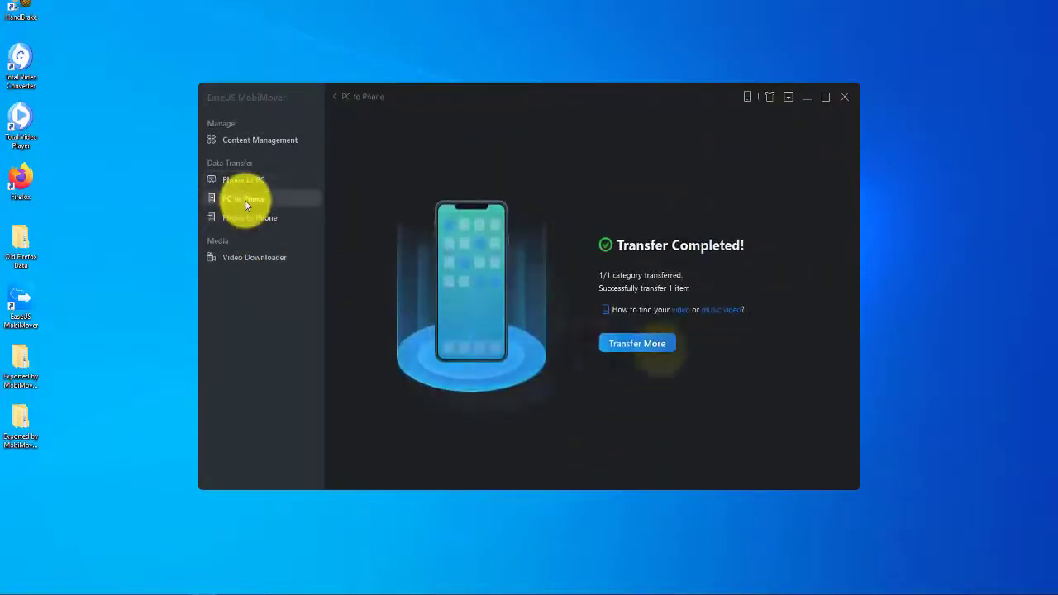
{"action": "left_click", "coordinate": [428, 398]}
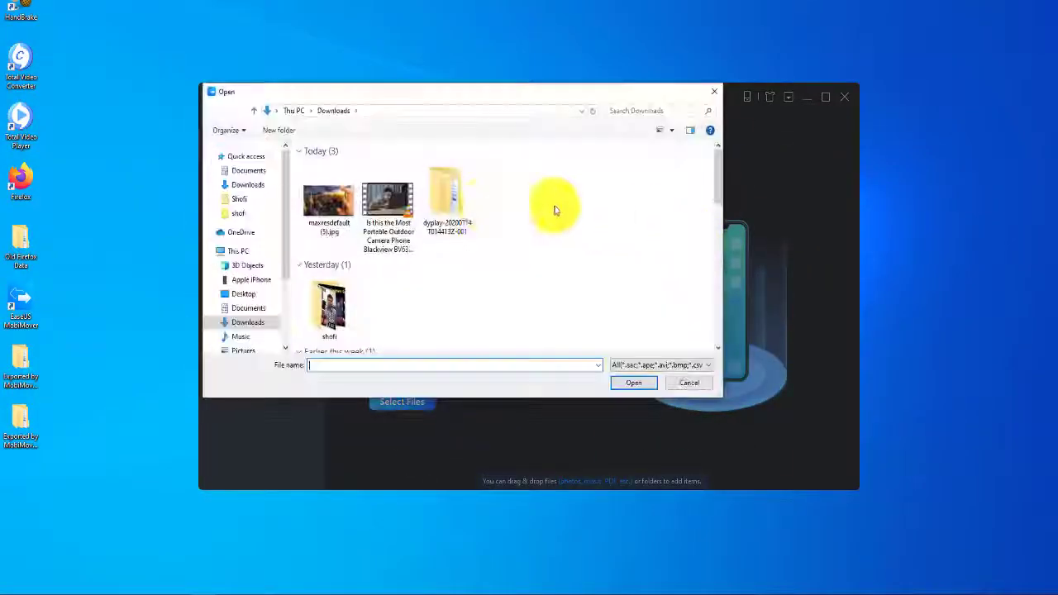
{"action": "scroll", "coordinate": [356, 296], "scroll_direction": "down", "scroll_amount": 3}
{"action": "scroll", "coordinate": [356, 295], "scroll_direction": "up", "scroll_amount": 3}
{"action": "double_click", "coordinate": [349, 299]}
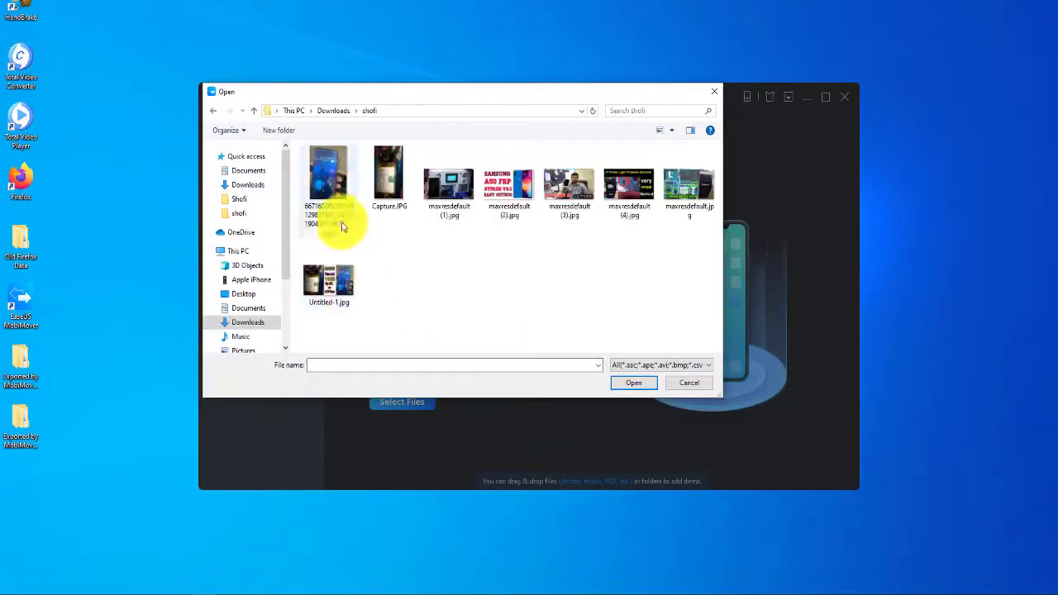
{"action": "left_click", "coordinate": [333, 203]}
{"action": "left_click", "coordinate": [635, 385]}
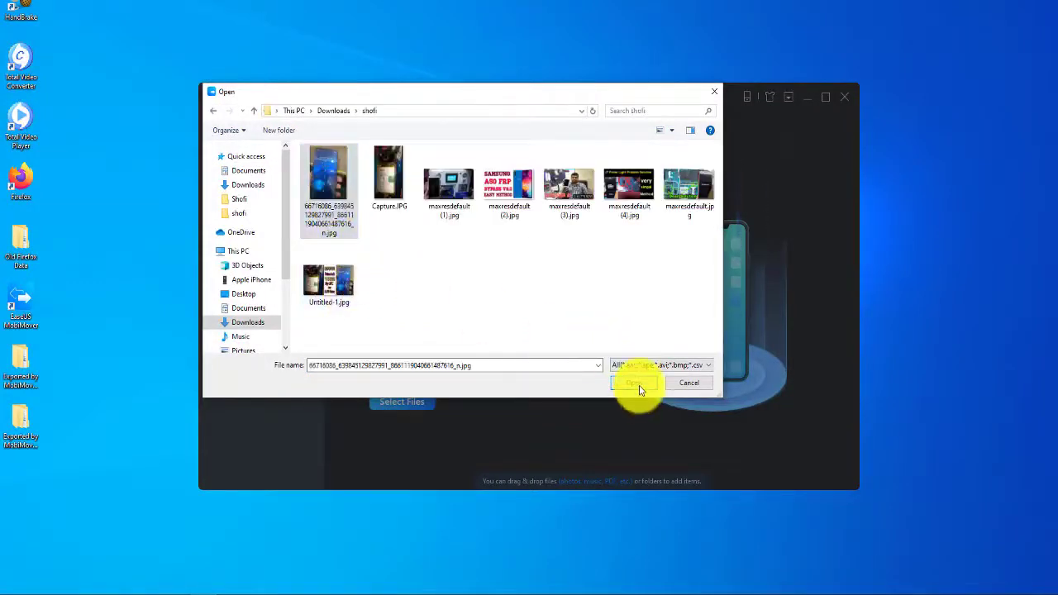
{"action": "left_click", "coordinate": [446, 302]}
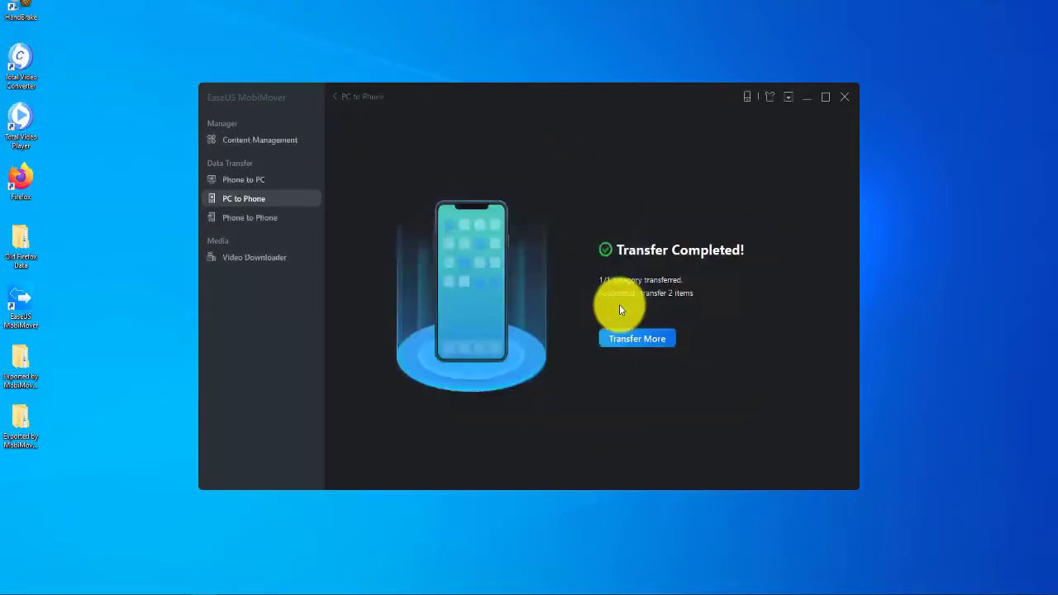
Step: Switch to Video Downloader and copy the YouTube unboxing video's address from Chrome
{"action": "left_click", "coordinate": [269, 221]}
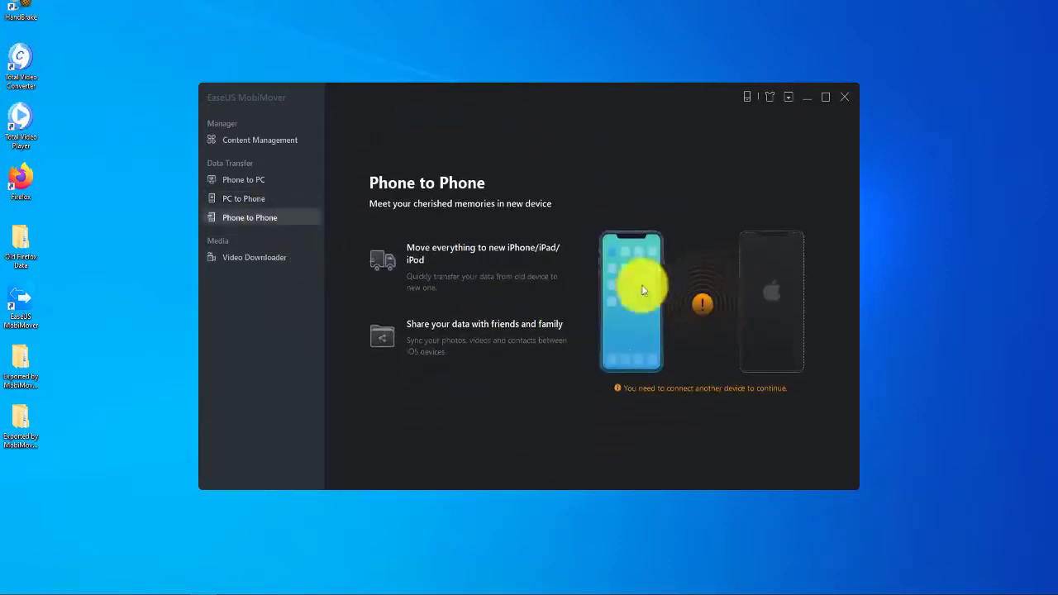
{"action": "left_click", "coordinate": [279, 261]}
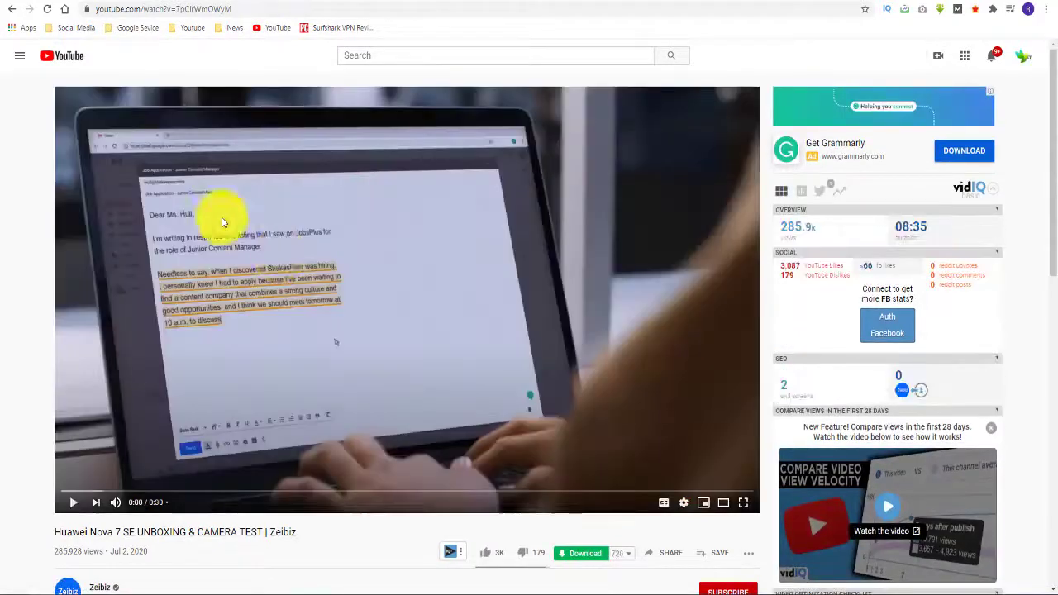
{"action": "left_click", "coordinate": [225, 9]}
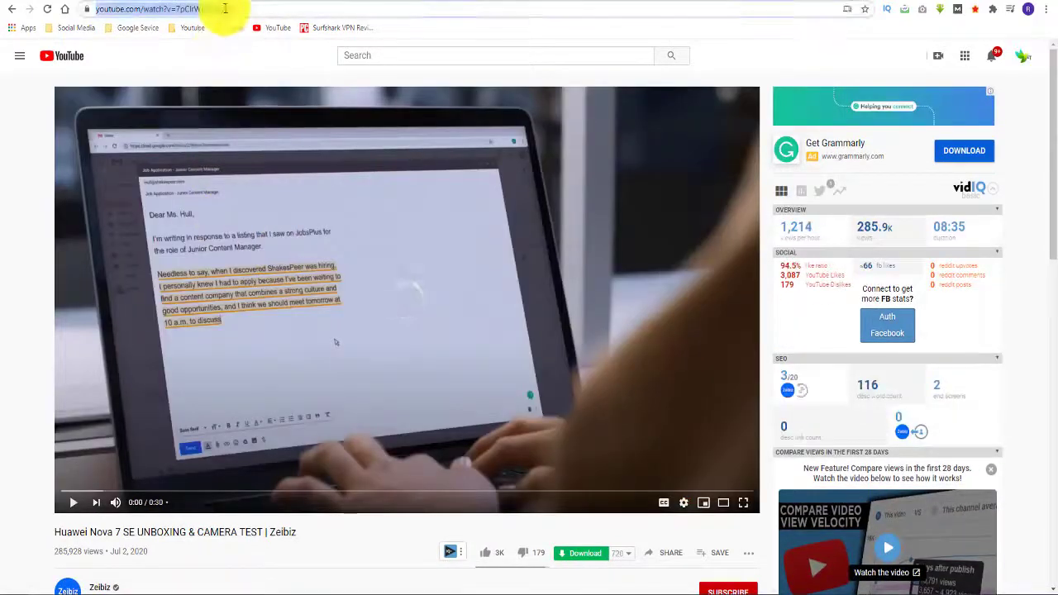
{"action": "right_click", "coordinate": [233, 10]}
{"action": "left_click", "coordinate": [252, 91]}
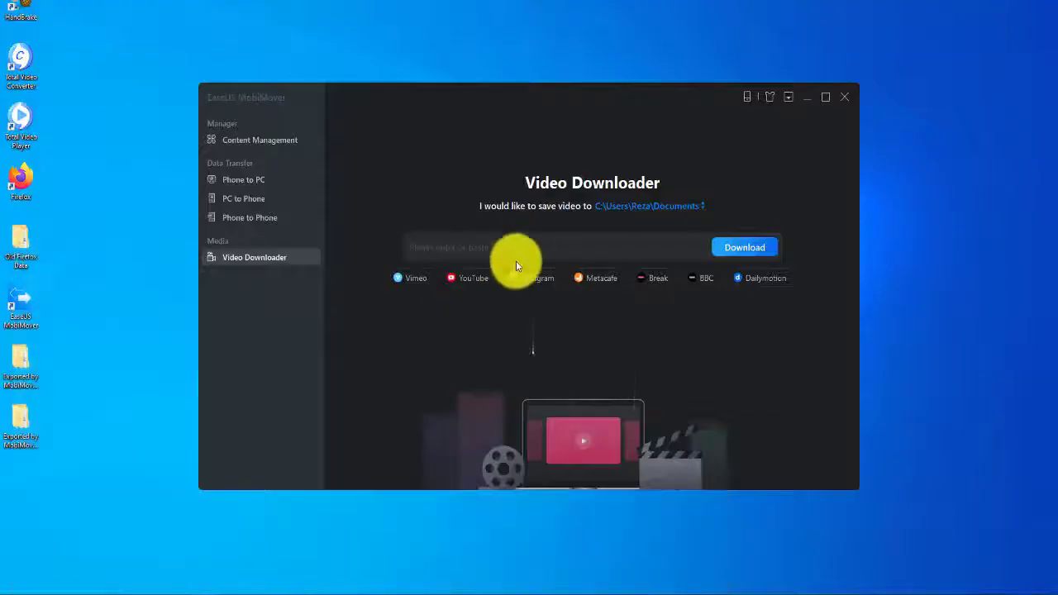
Step: Paste the YouTube link into Video Downloader and start downloading the MP4
{"action": "right_click", "coordinate": [521, 269]}
{"action": "left_click", "coordinate": [537, 340]}
{"action": "left_click", "coordinate": [764, 247]}
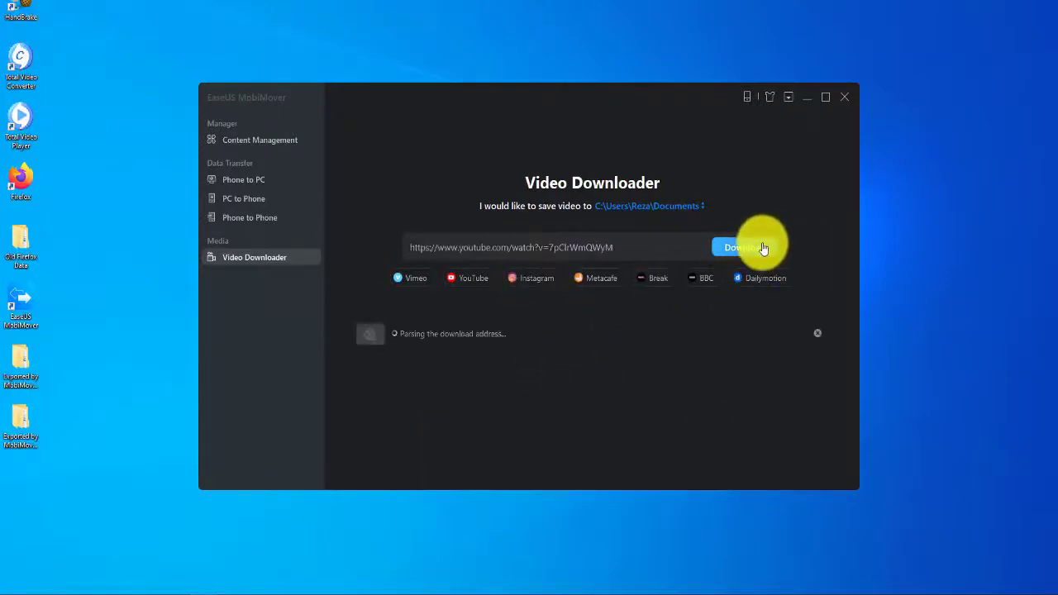